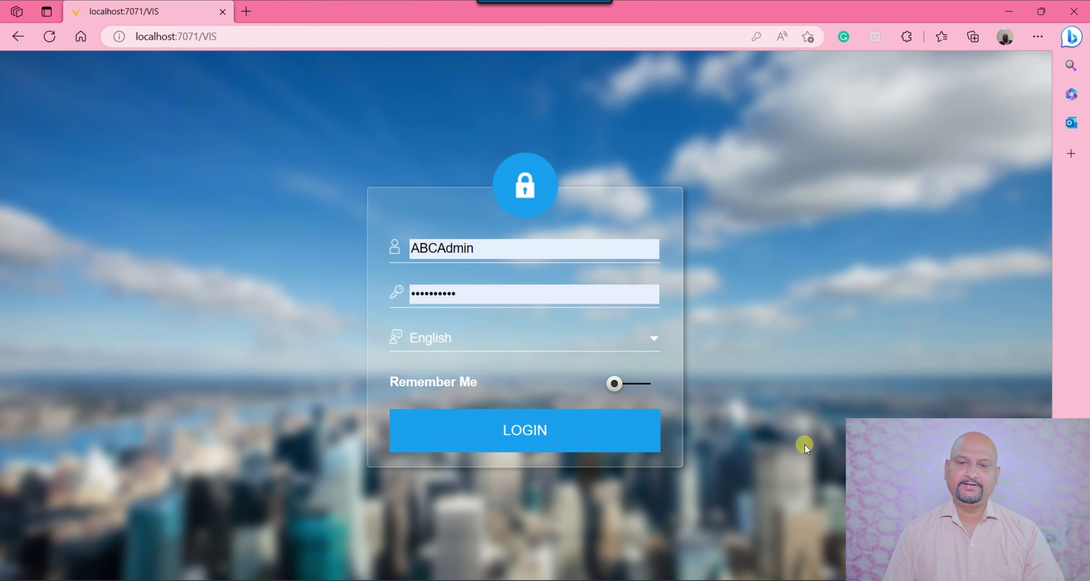
Sign in and open Warehouse & Locators from a 'ware' menu search, showing ABC HQ Warehouse.
{"action": "left_click", "coordinate": [551, 434]}
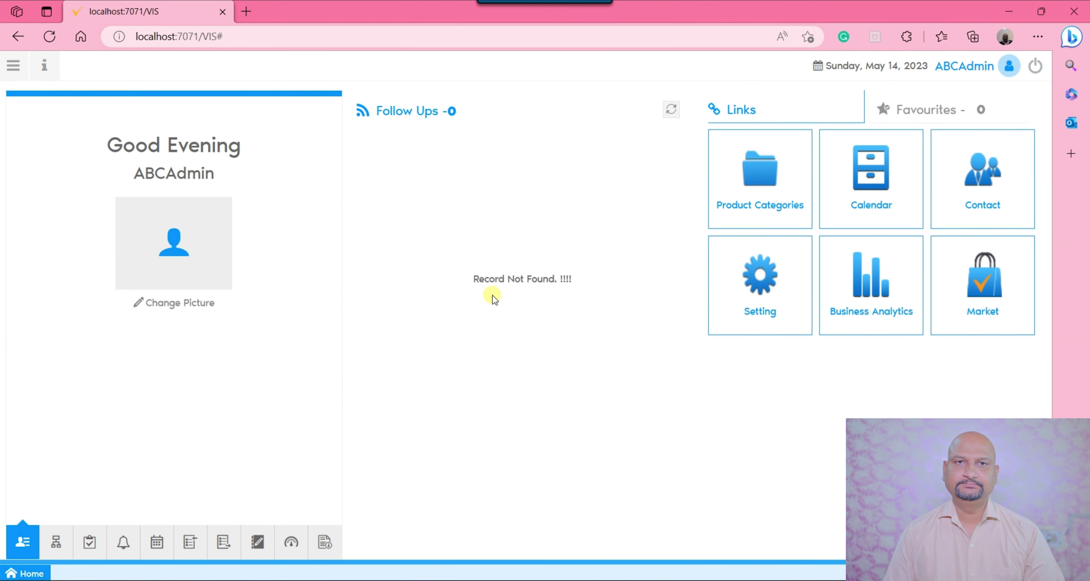
{"action": "left_click", "coordinate": [17, 67]}
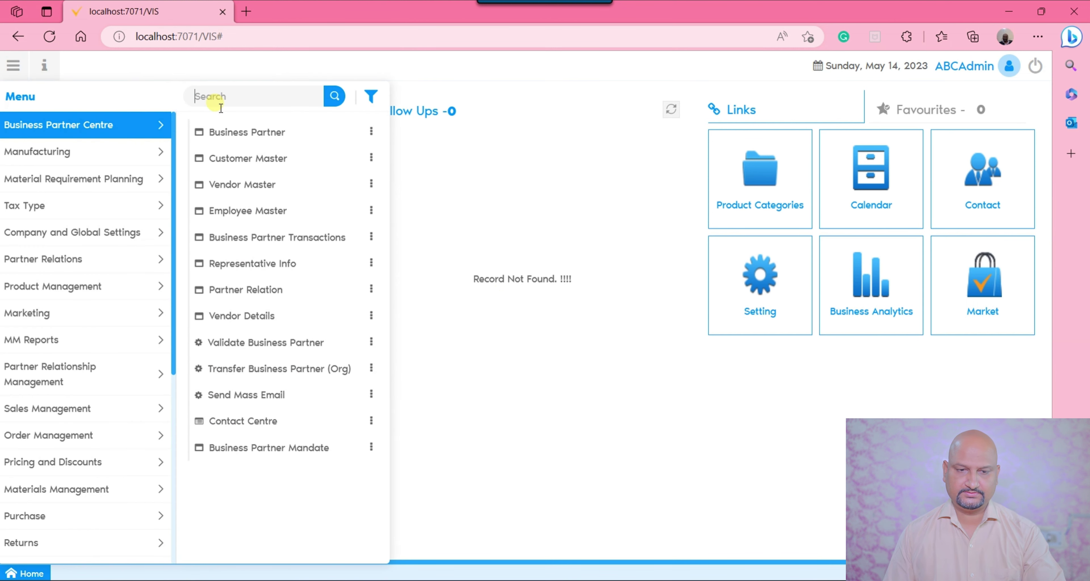
{"action": "type", "text": "ware"}
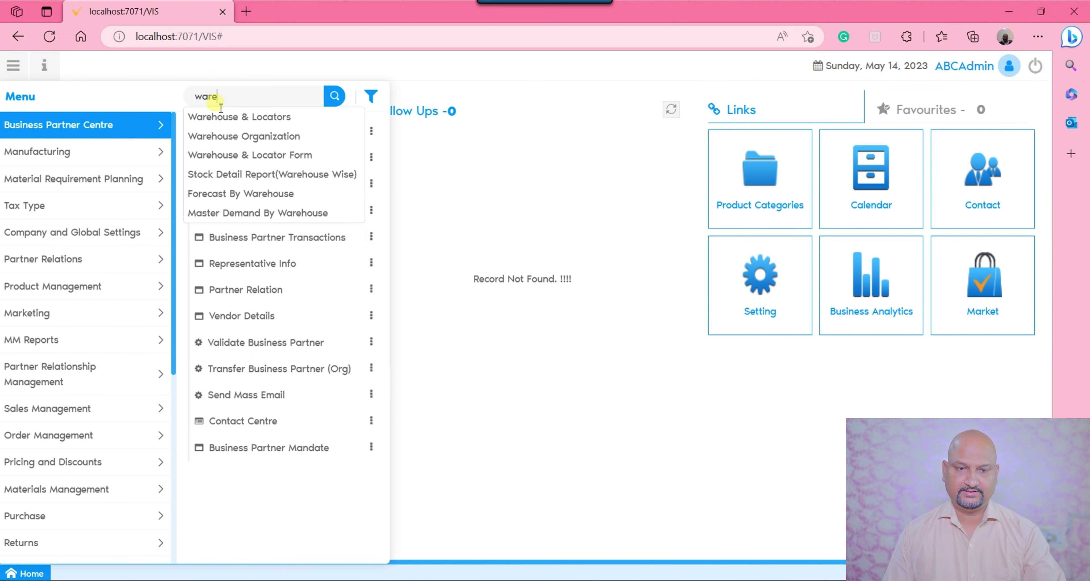
{"action": "left_click", "coordinate": [208, 117]}
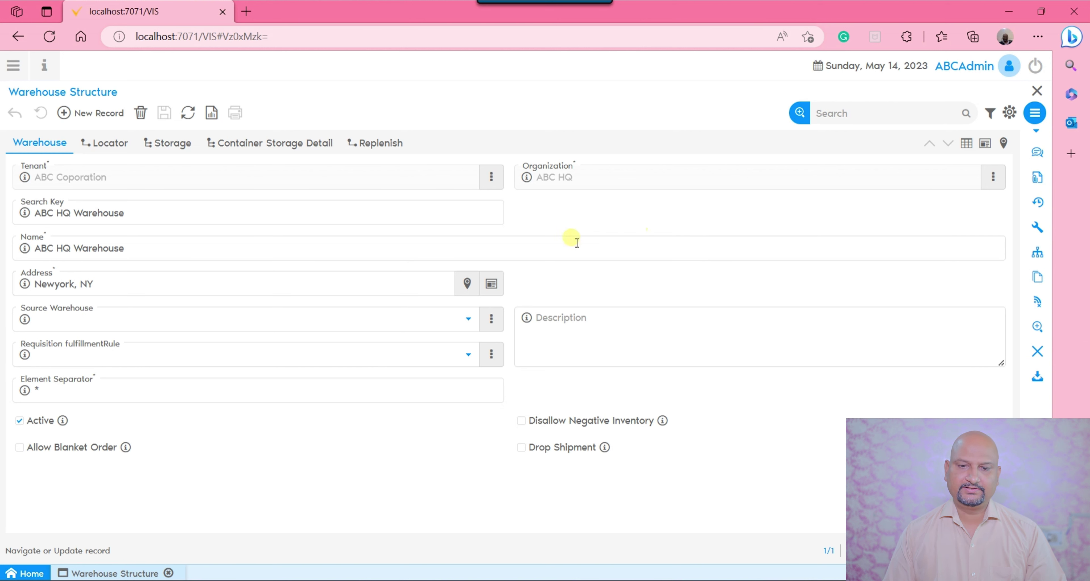
Start a new warehouse with Search Key and Name both set to 'HQ Warehouse-2'.
{"action": "left_click", "coordinate": [91, 119]}
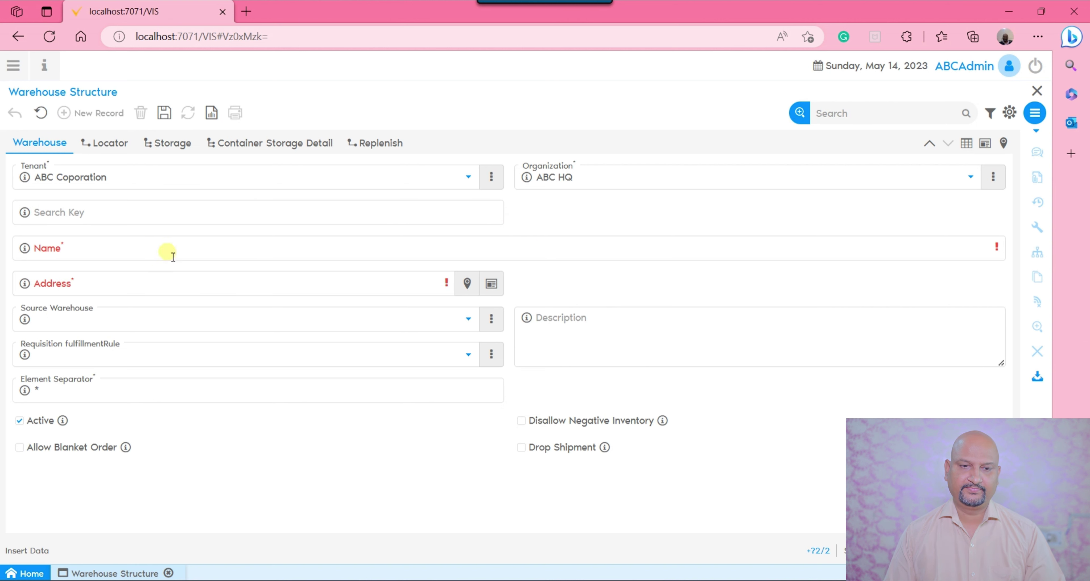
{"action": "left_click", "coordinate": [190, 215]}
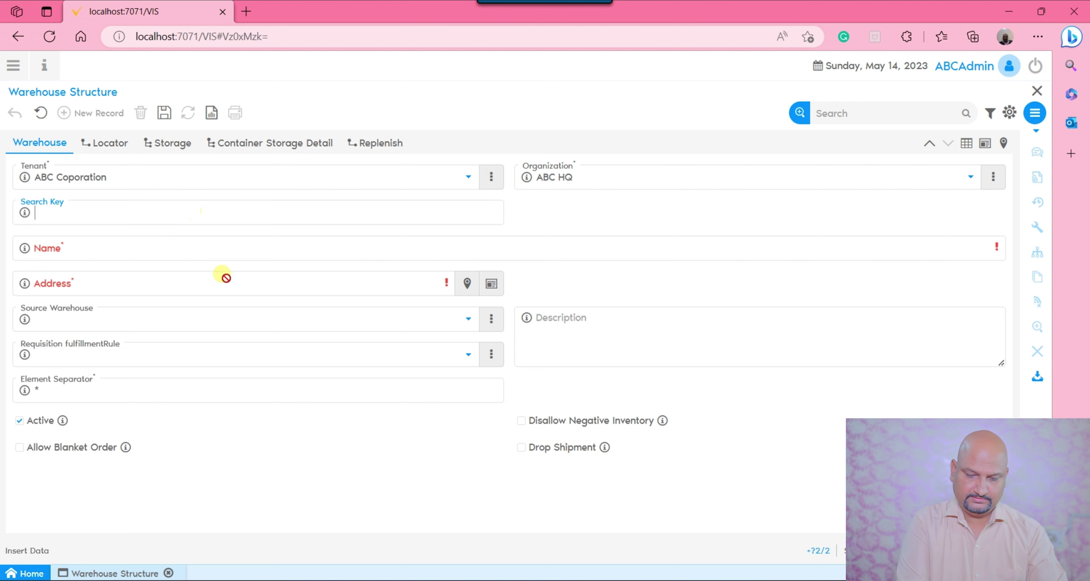
{"action": "type", "text": "HQ Wreh"}
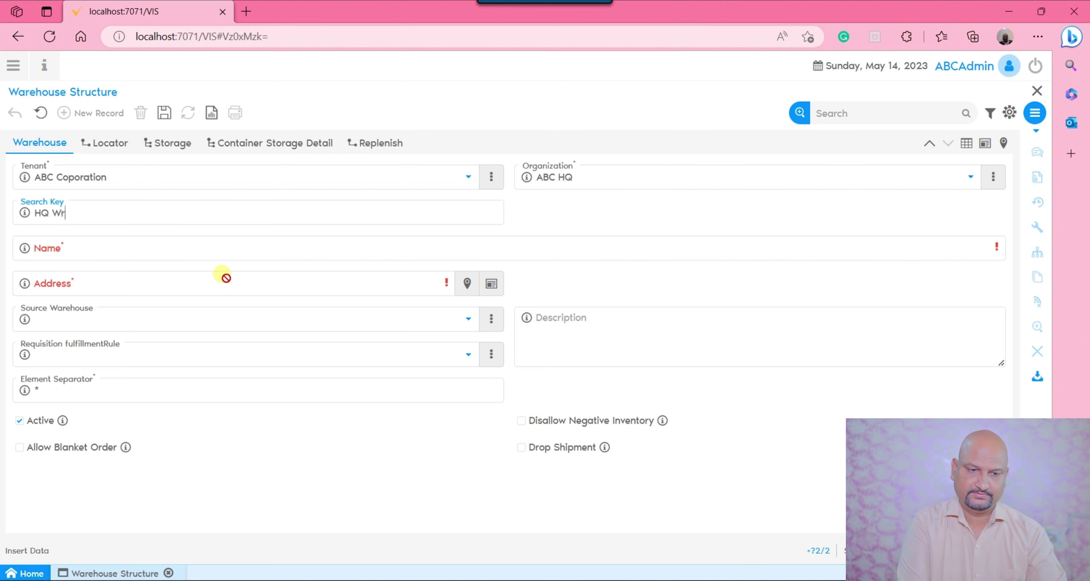
{"action": "key", "text": "BackSpace"}
{"action": "key", "text": "BackSpace"}
{"action": "key", "text": "BackSpace"}
{"action": "type", "text": "arehouse-2"}
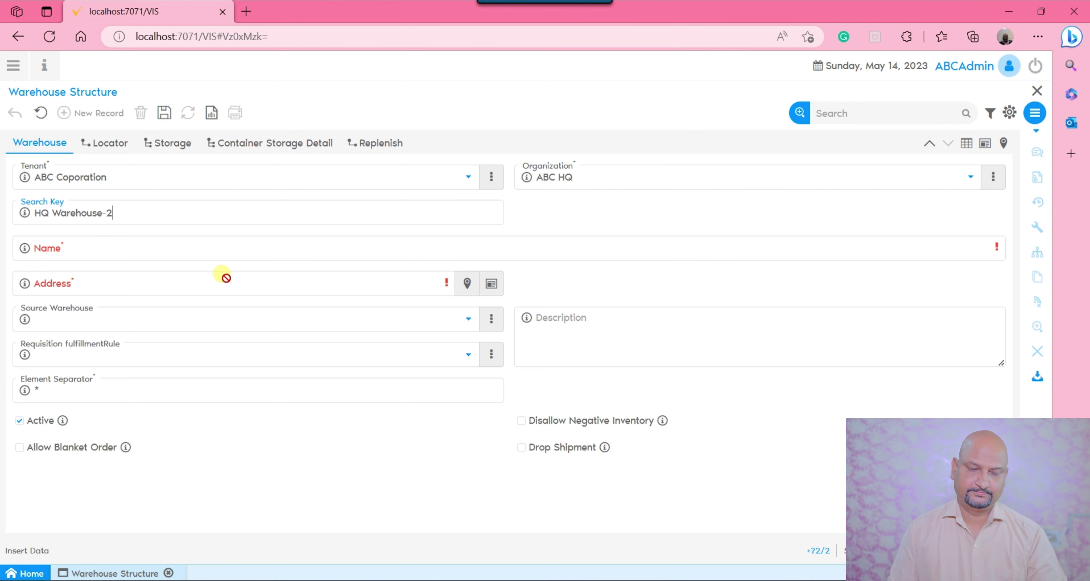
{"action": "left_click_drag", "start_coordinate": [163, 211], "coordinate": [38, 213]}
{"action": "key", "text": "ctrl+c"}
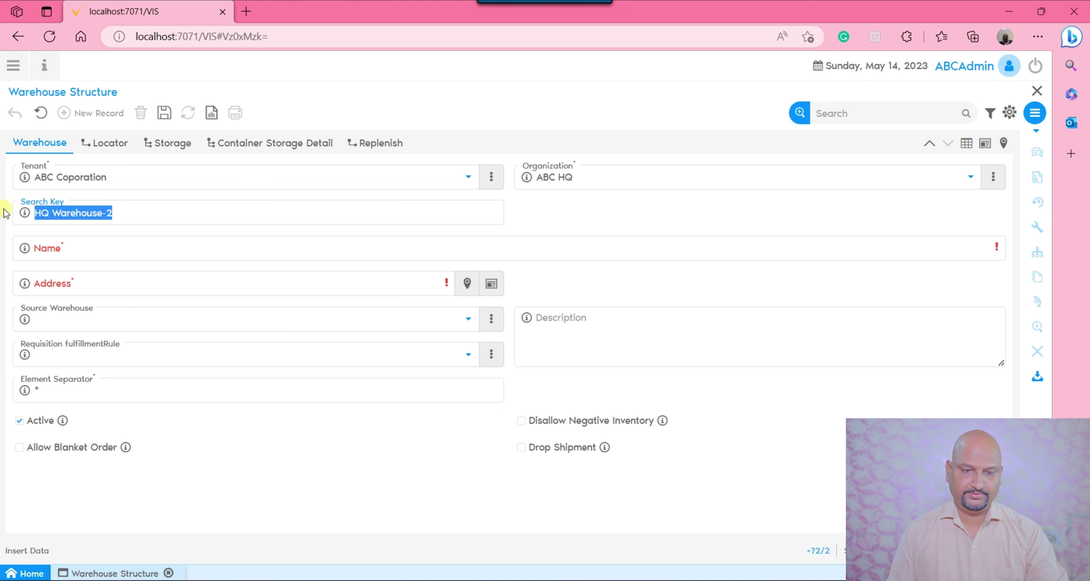
{"action": "key", "text": "Tab"}
{"action": "key", "text": "ctrl+v"}
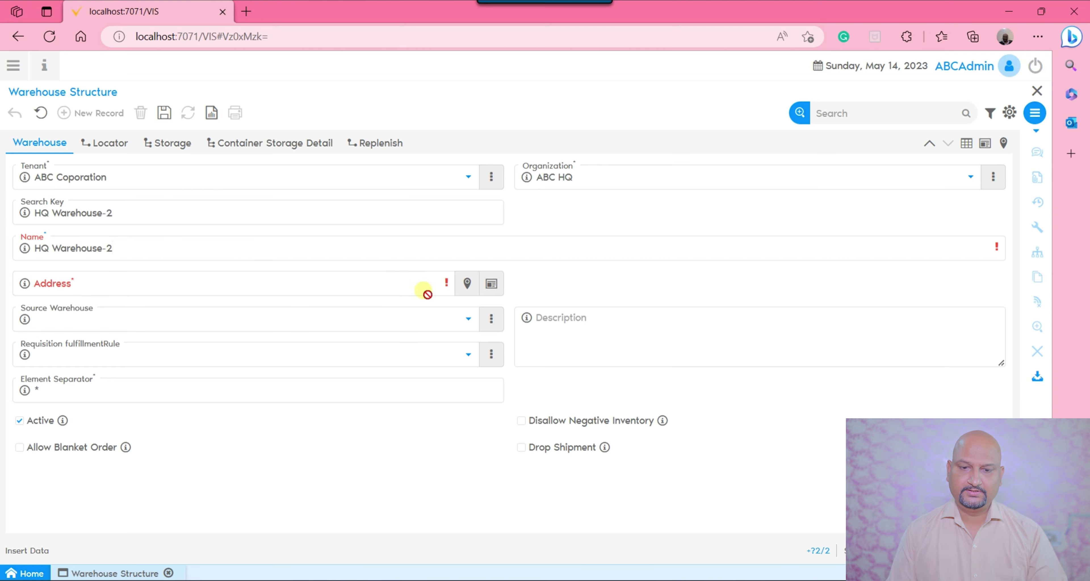
{"action": "left_click", "coordinate": [491, 285]}
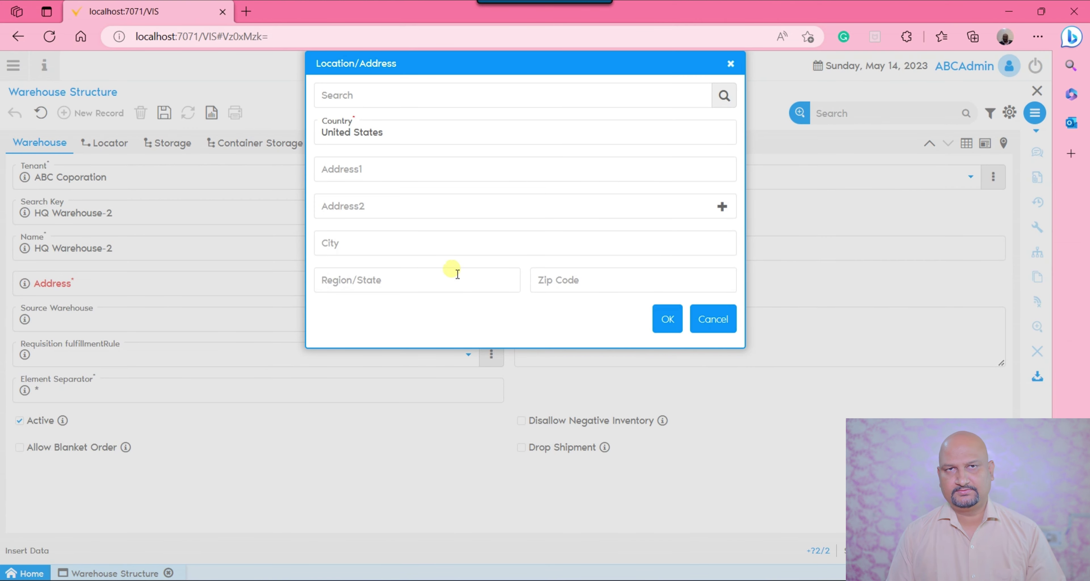
{"action": "left_click_drag", "start_coordinate": [424, 139], "coordinate": [307, 131]}
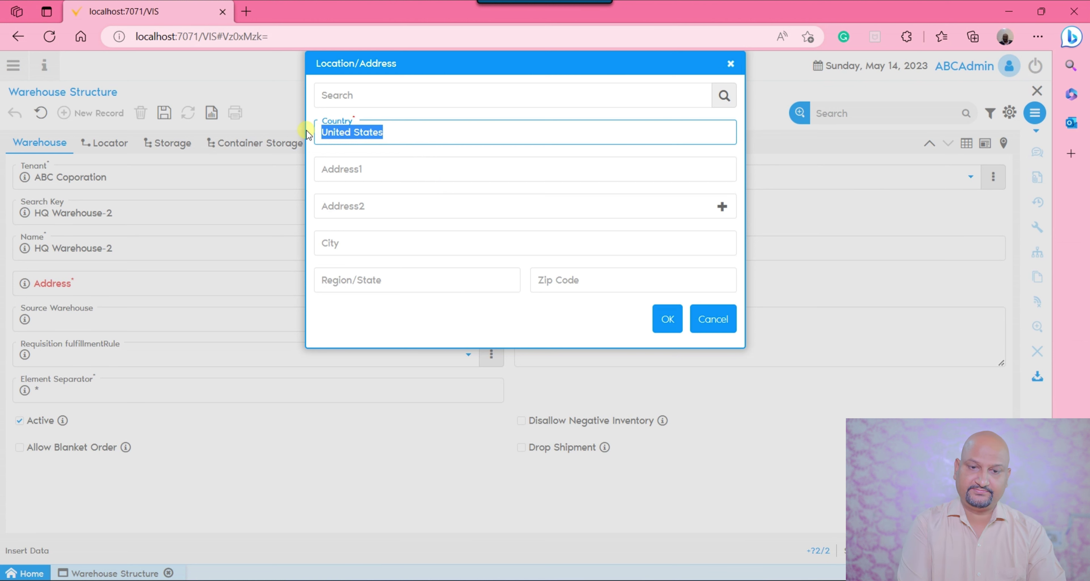
{"action": "type", "text": "INdi"}
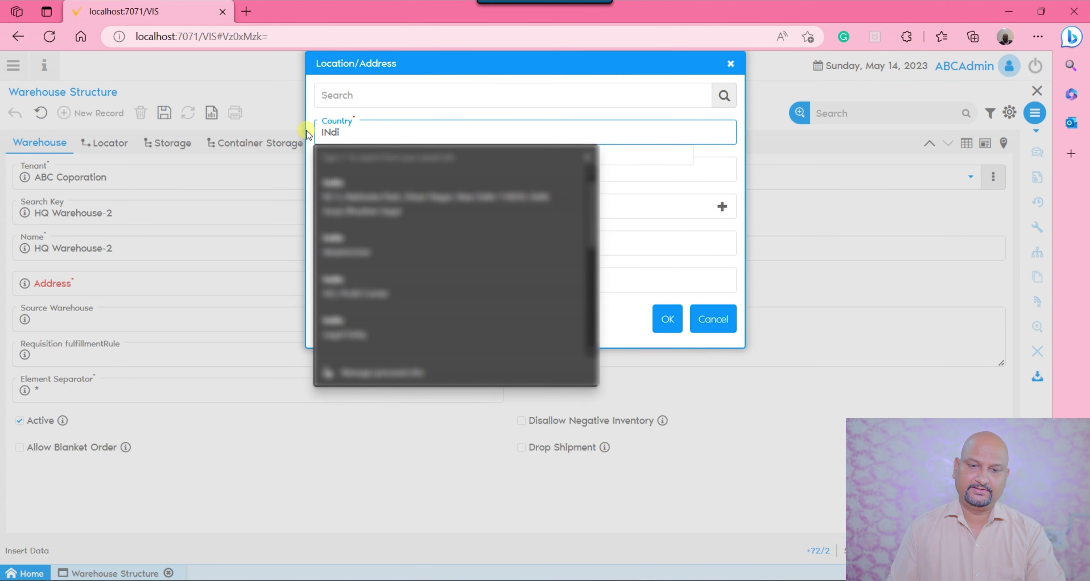
{"action": "left_click", "coordinate": [356, 178]}
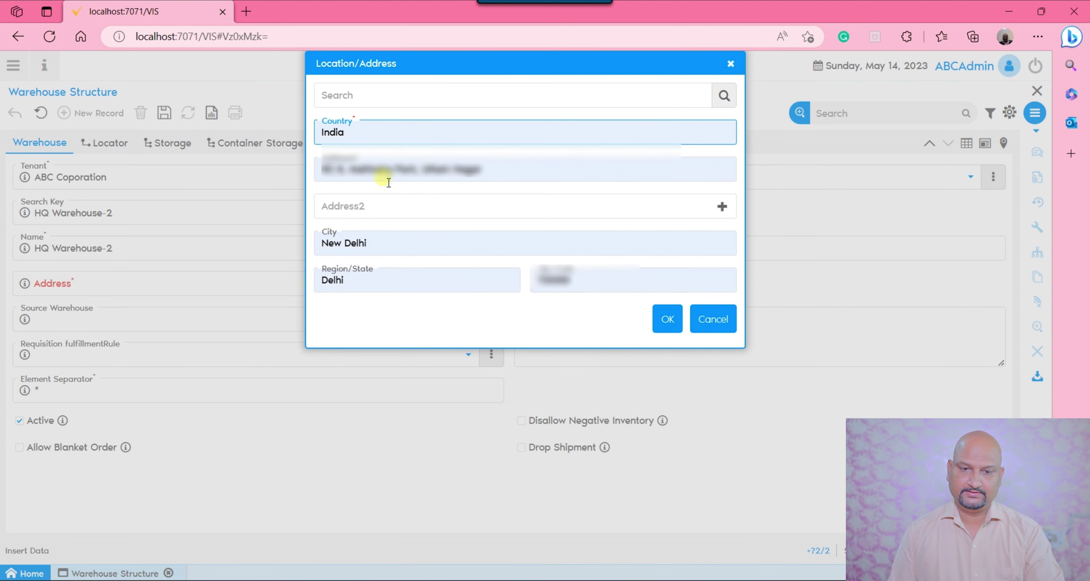
{"action": "left_click_drag", "start_coordinate": [480, 172], "coordinate": [254, 174]}
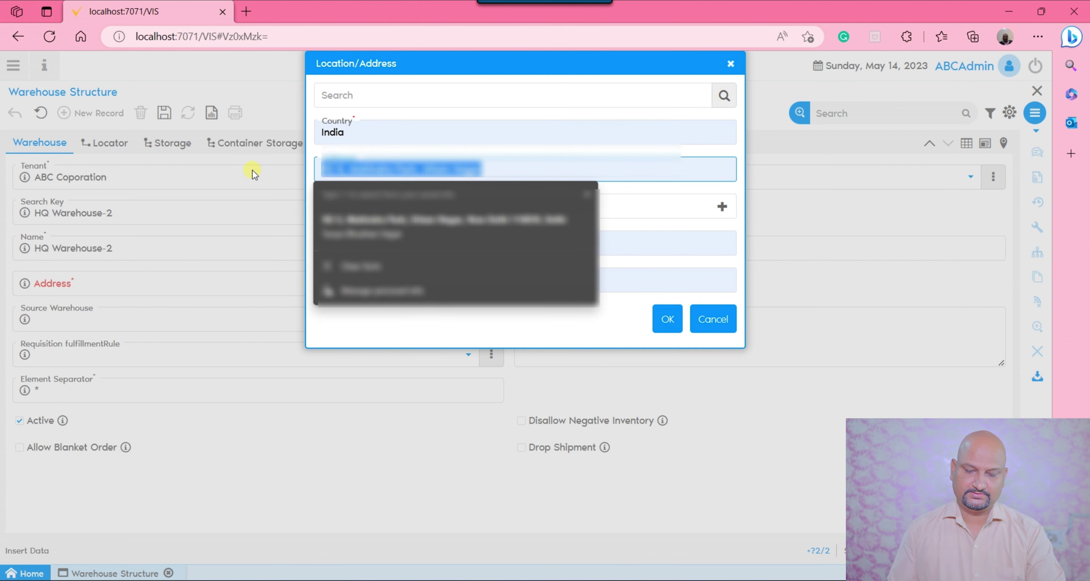
{"action": "type", "text": "W7-2"}
{"action": "type", "text": "10"}
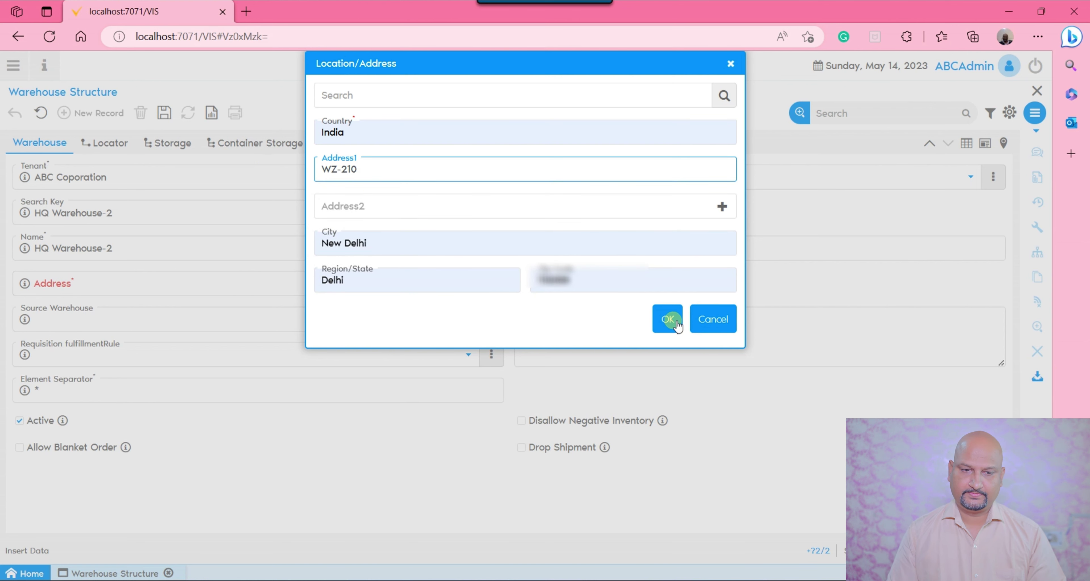
{"action": "left_click", "coordinate": [668, 318]}
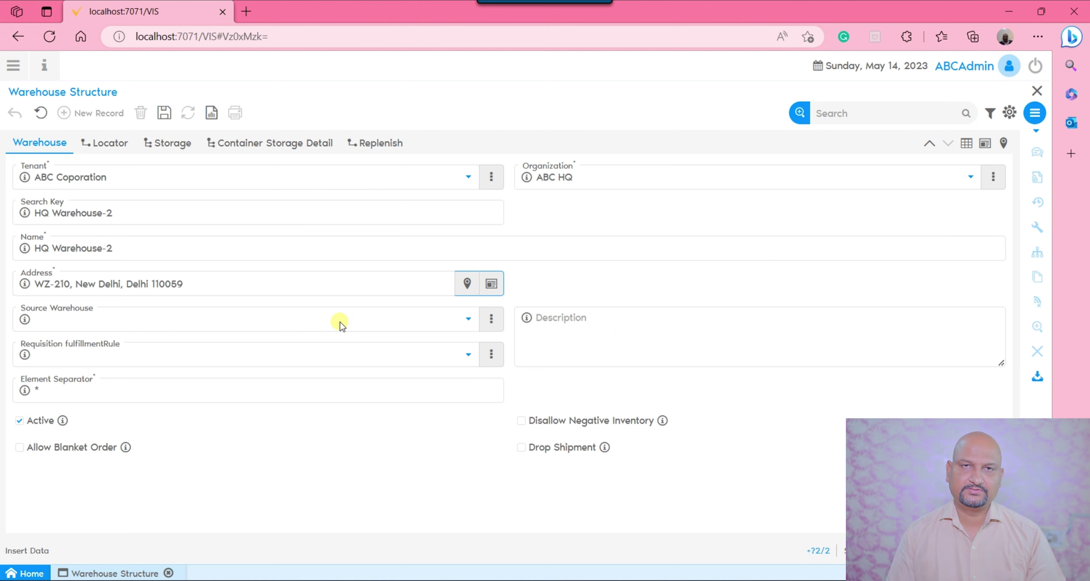
Leave the requisition fulfillment rule empty, disallow negative inventory, and save HQ Warehouse-2.
{"action": "left_click", "coordinate": [248, 360]}
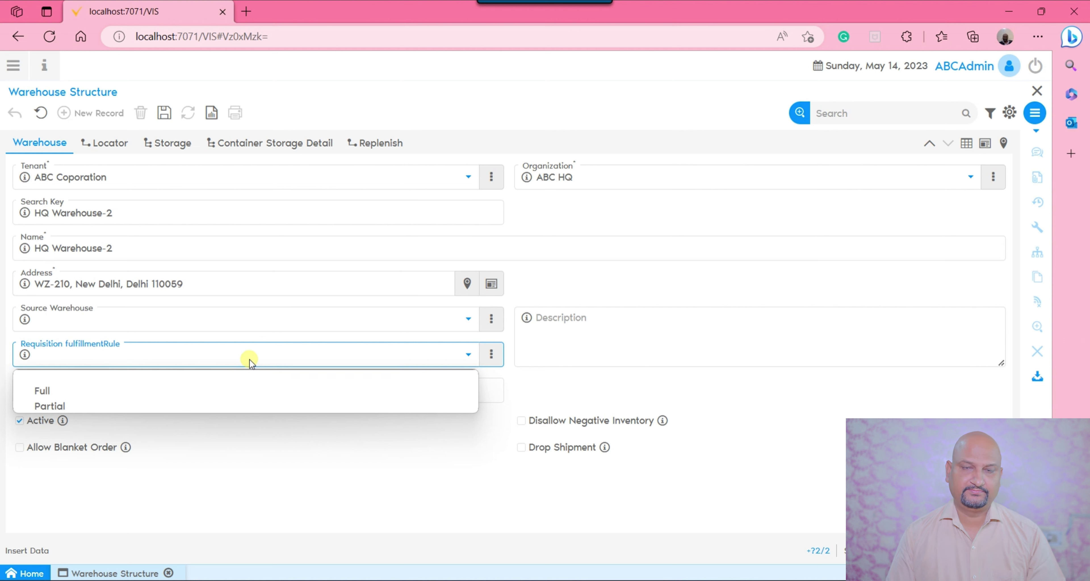
{"action": "left_click", "coordinate": [250, 359]}
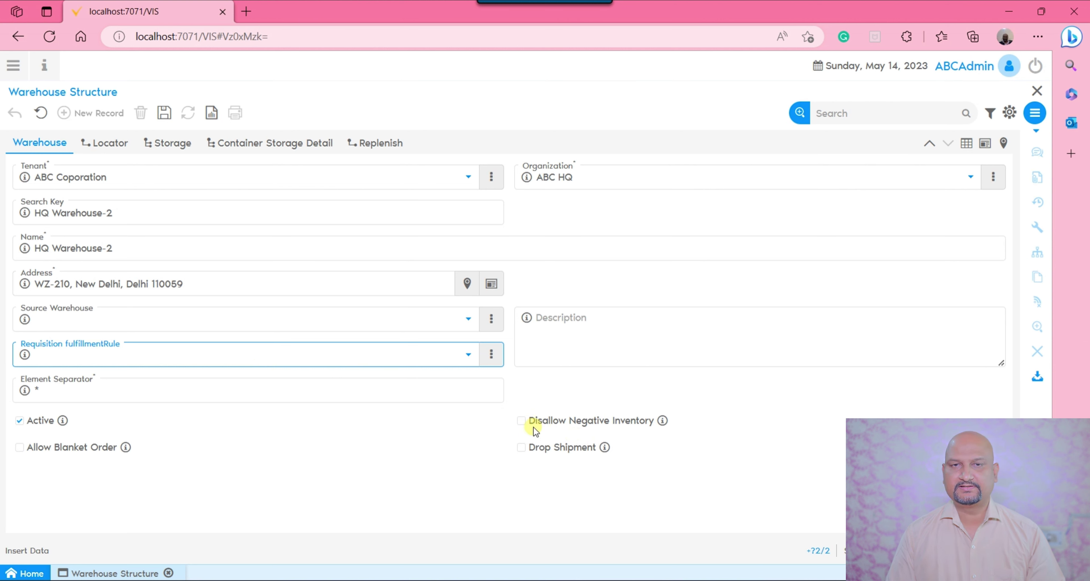
{"action": "left_click", "coordinate": [522, 422]}
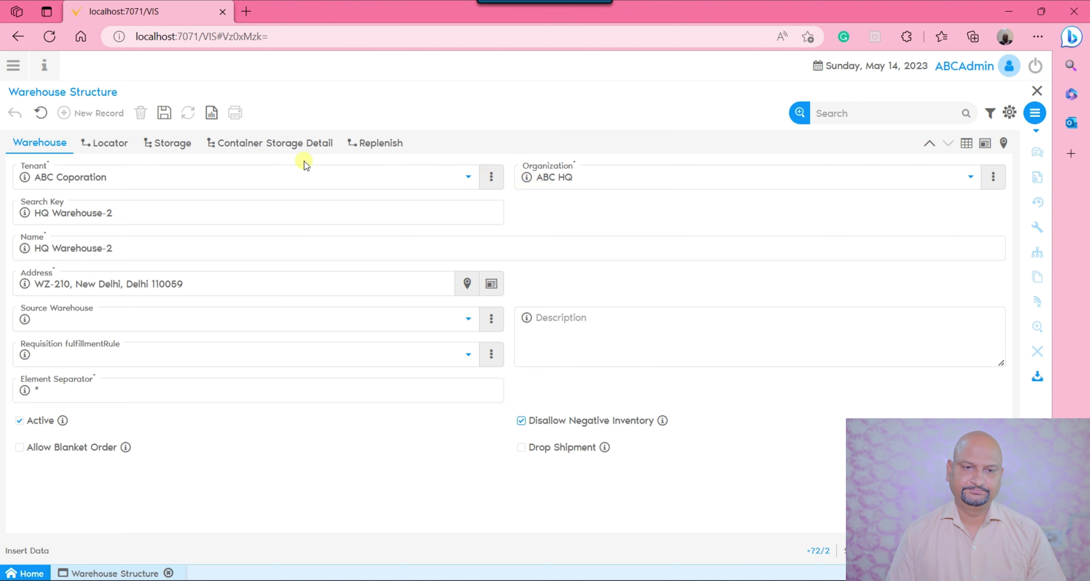
{"action": "left_click", "coordinate": [164, 114]}
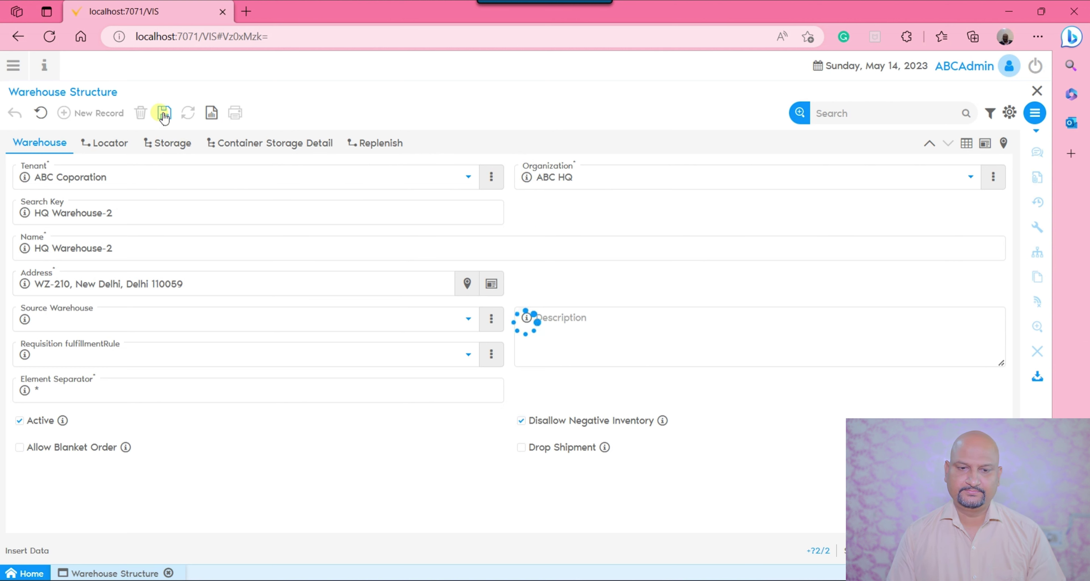
Start a new locator with search key L-1 on the Locator tab in form view.
{"action": "left_click", "coordinate": [111, 144]}
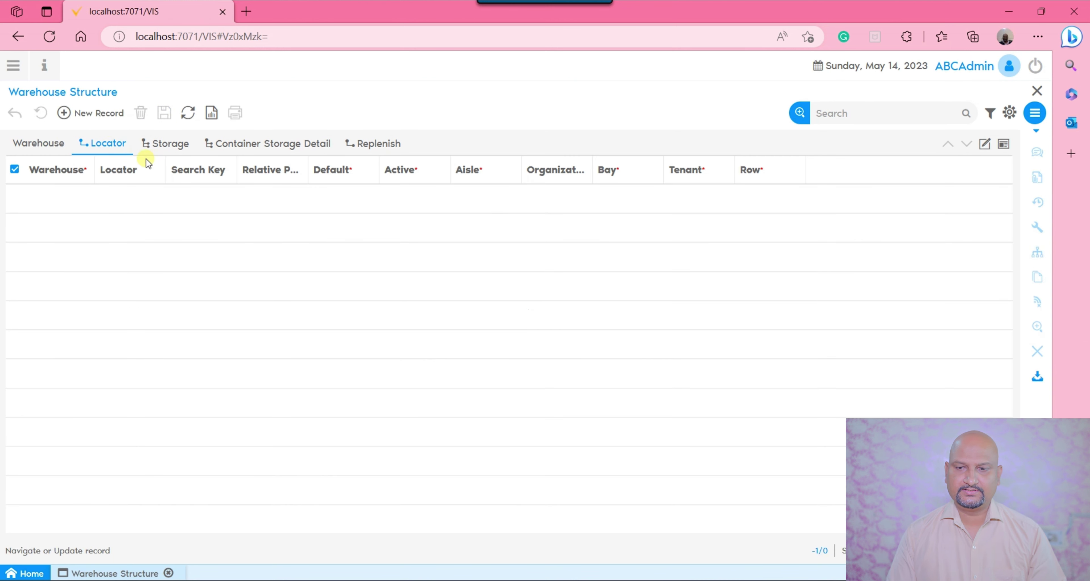
{"action": "left_click", "coordinate": [985, 144]}
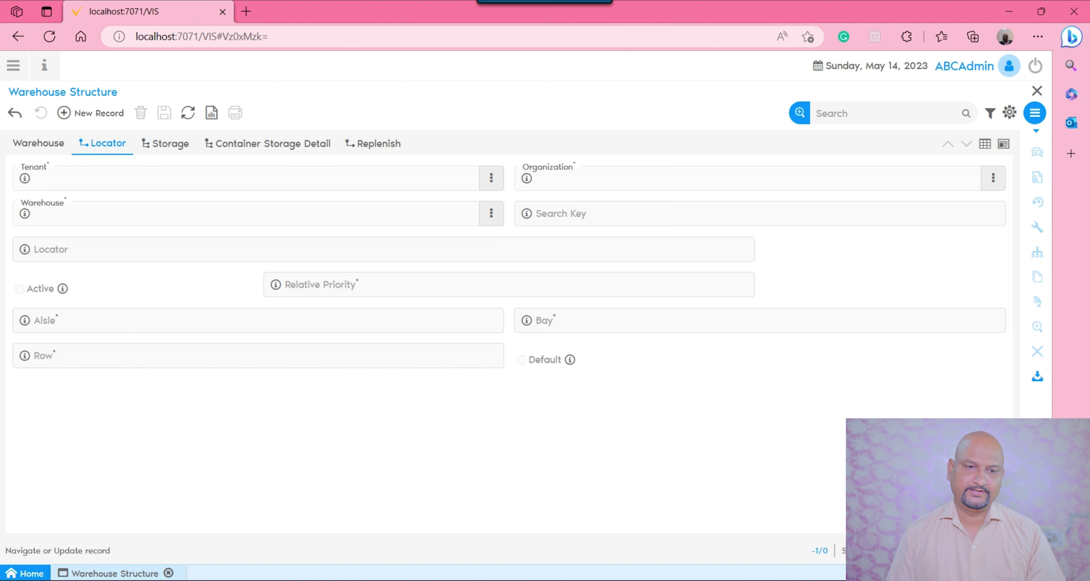
{"action": "left_click", "coordinate": [97, 117]}
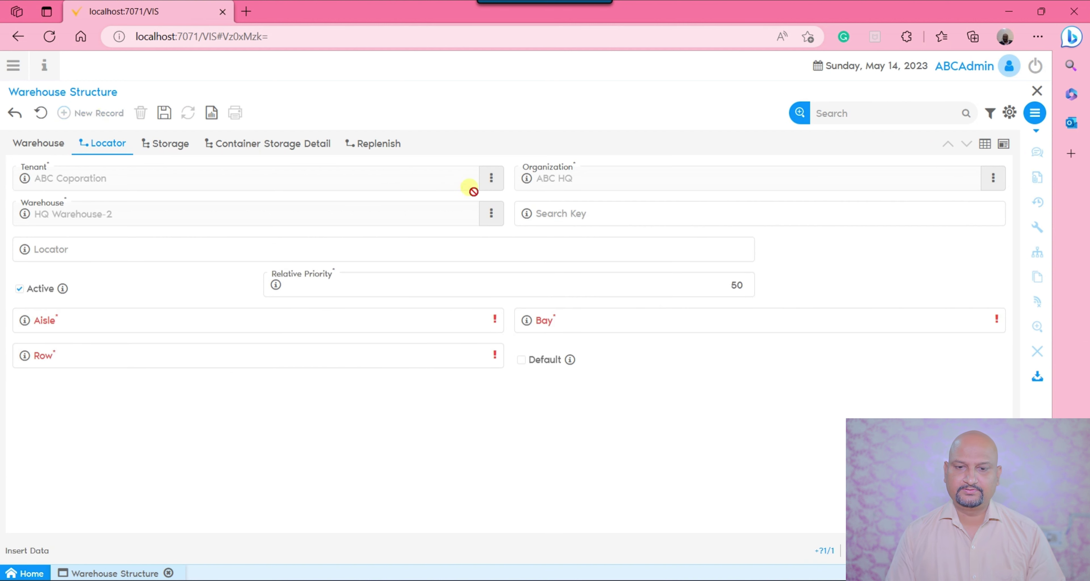
{"action": "left_click", "coordinate": [555, 225]}
{"action": "type", "text": "L-1"}
Give L-1 aisle, bay and row 0, mark it as default, and save it.
{"action": "left_click", "coordinate": [361, 250]}
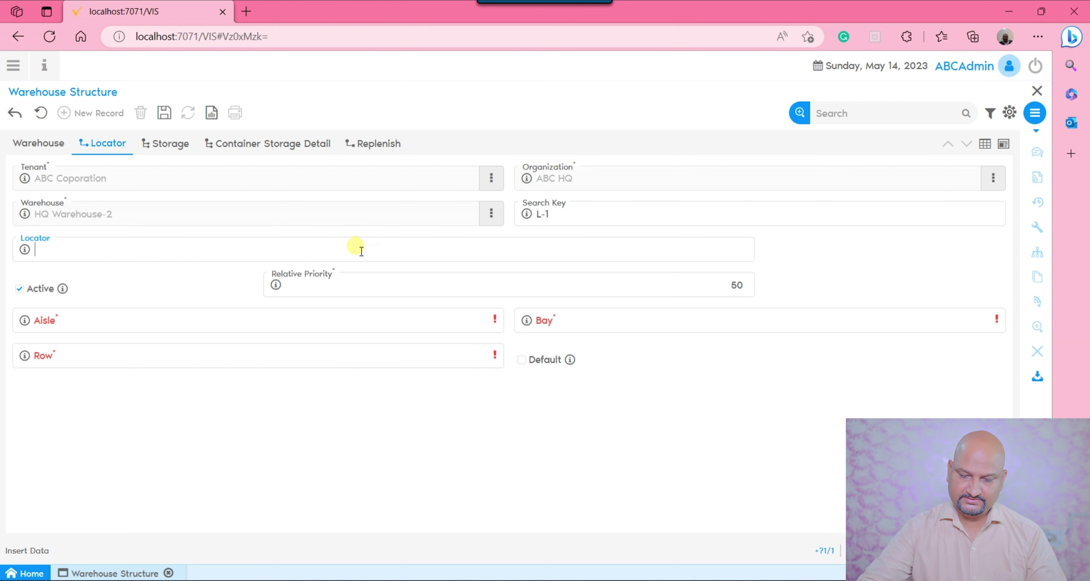
{"action": "type", "text": "L-1"}
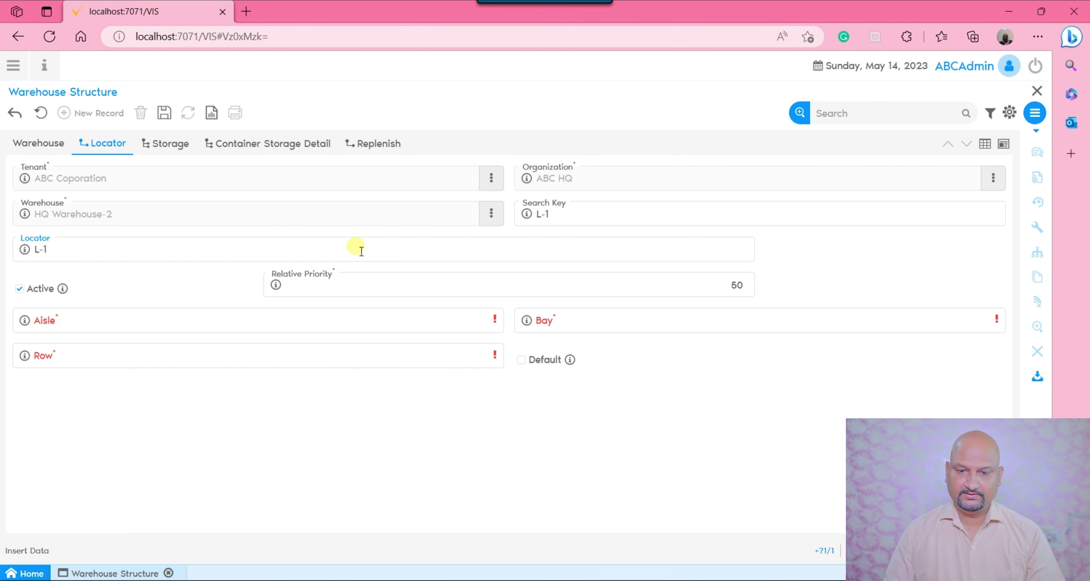
{"action": "left_click", "coordinate": [203, 321]}
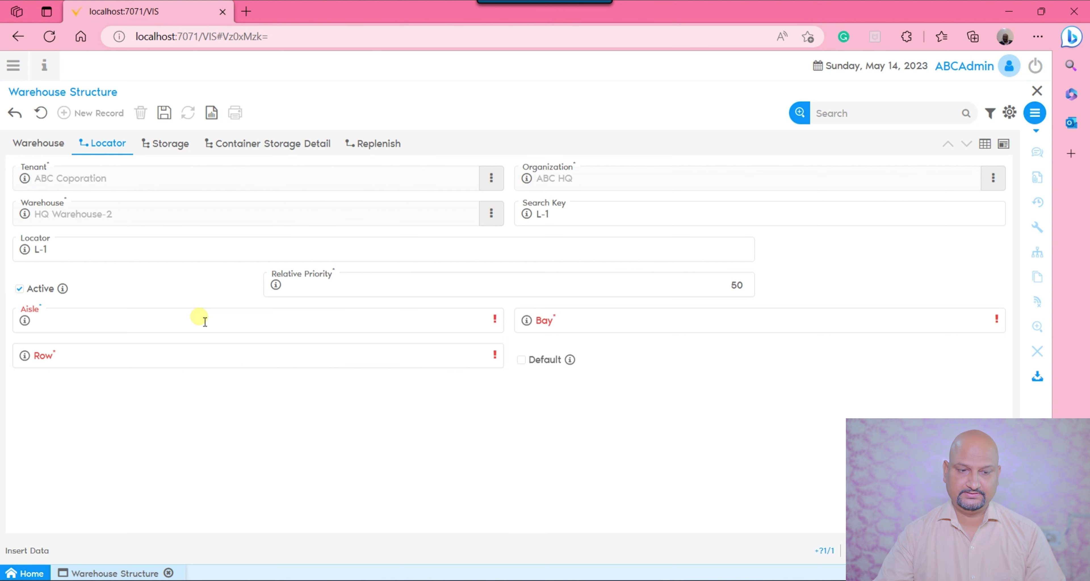
{"action": "type", "text": "0"}
{"action": "key", "text": "Tab"}
{"action": "type", "text": "0"}
{"action": "key", "text": "Tab"}
{"action": "type", "text": "0"}
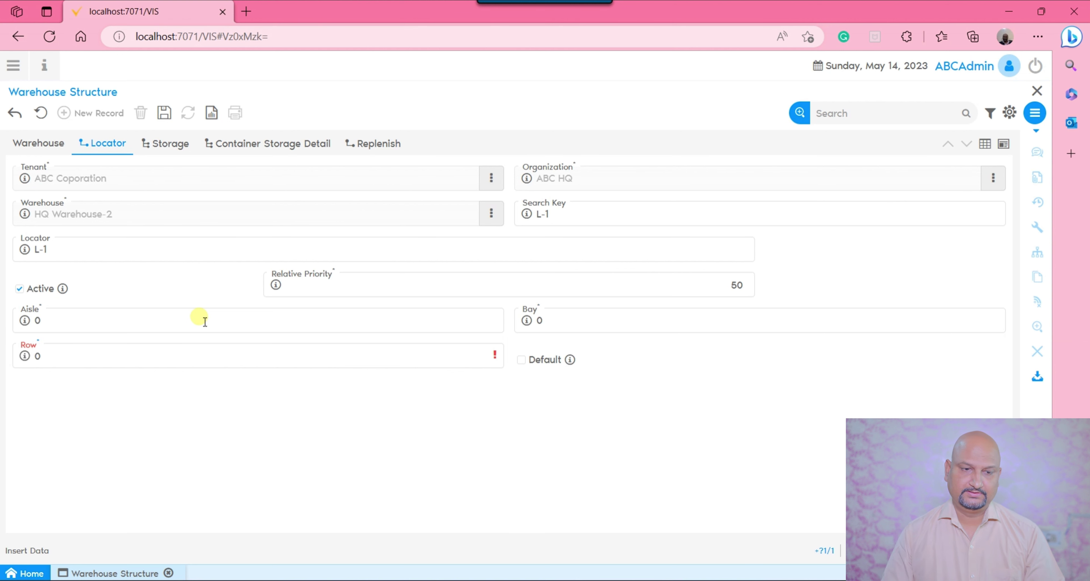
{"action": "left_click", "coordinate": [522, 360]}
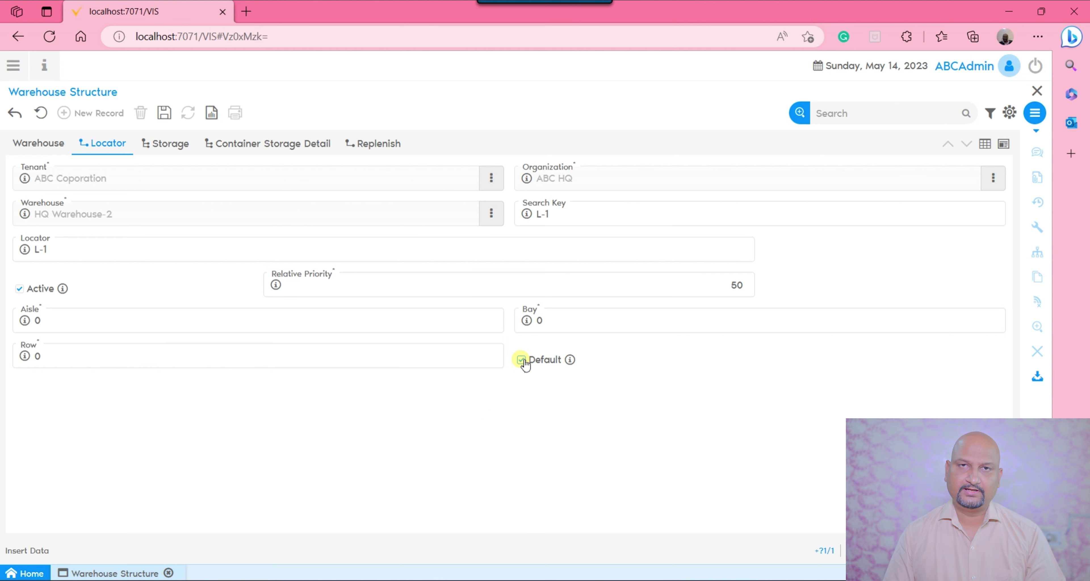
{"action": "left_click", "coordinate": [164, 112]}
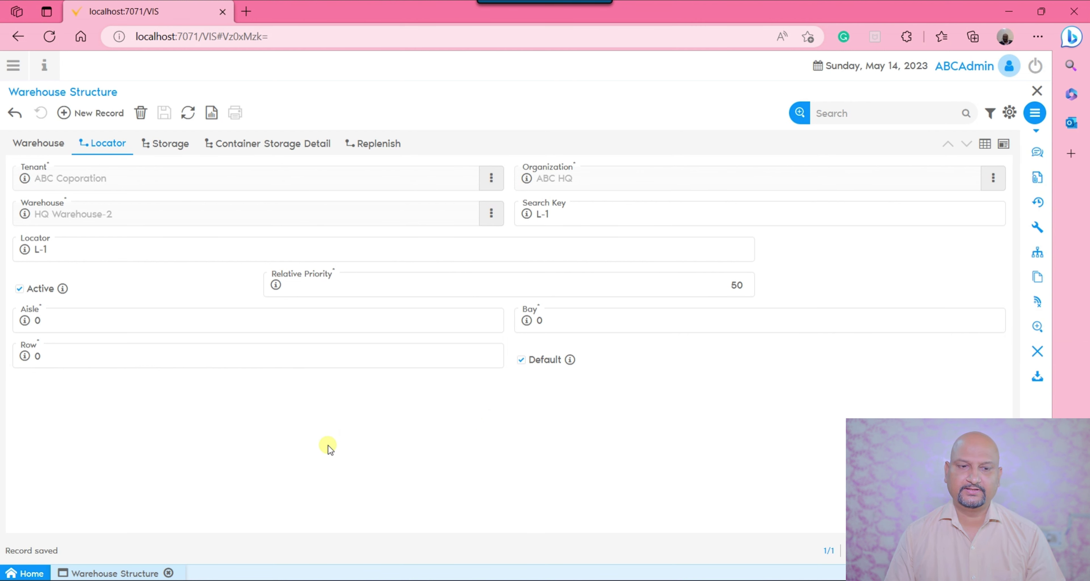
Create locator L-2 with search key and name L-2, aisle, bay and row 1, and save.
{"action": "left_click", "coordinate": [95, 114]}
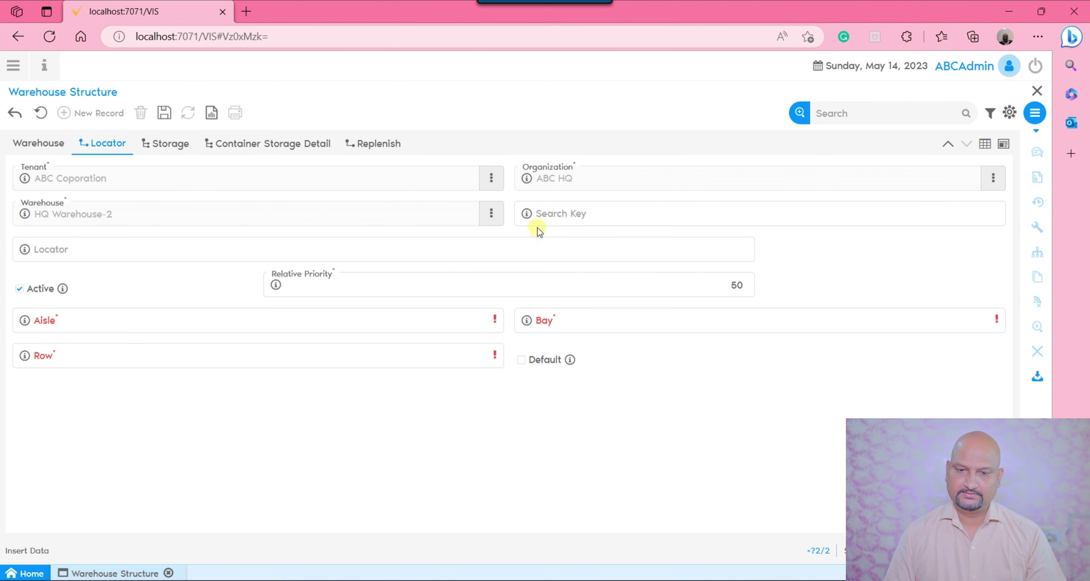
{"action": "left_click", "coordinate": [554, 214]}
{"action": "type", "text": "L-2"}
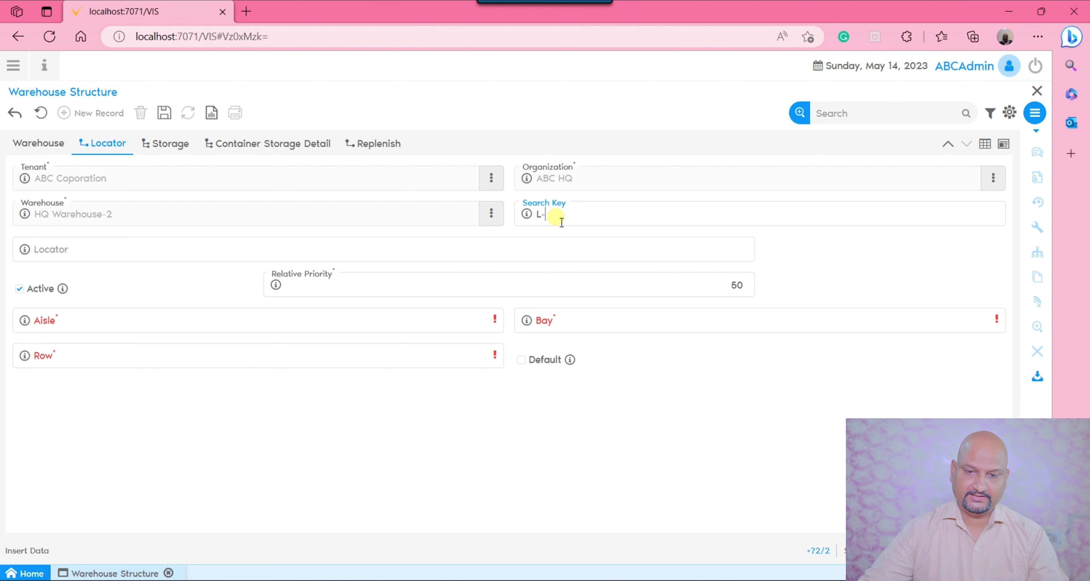
{"action": "left_click", "coordinate": [355, 256]}
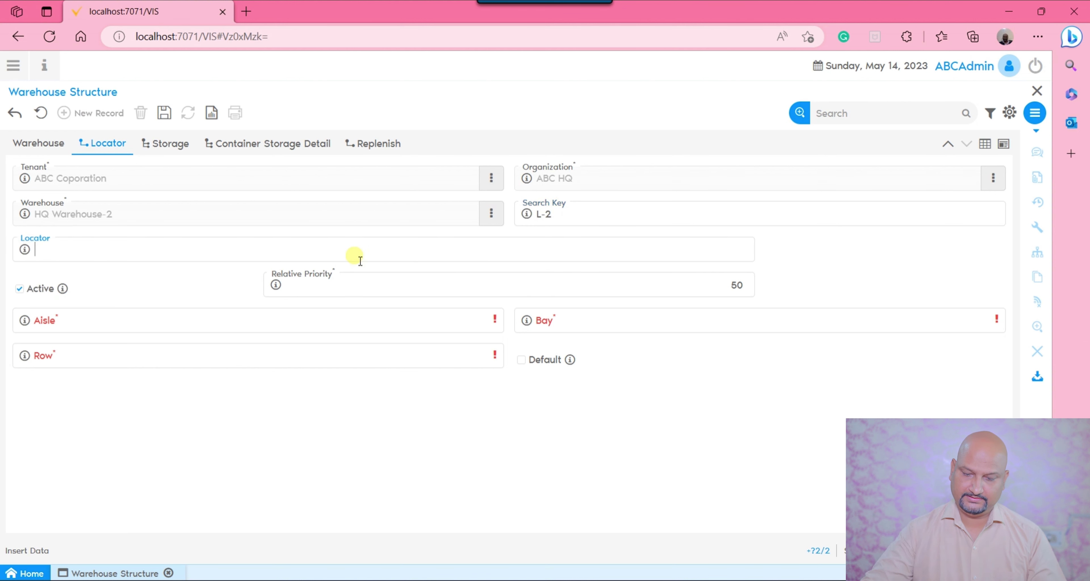
{"action": "type", "text": "L-"}
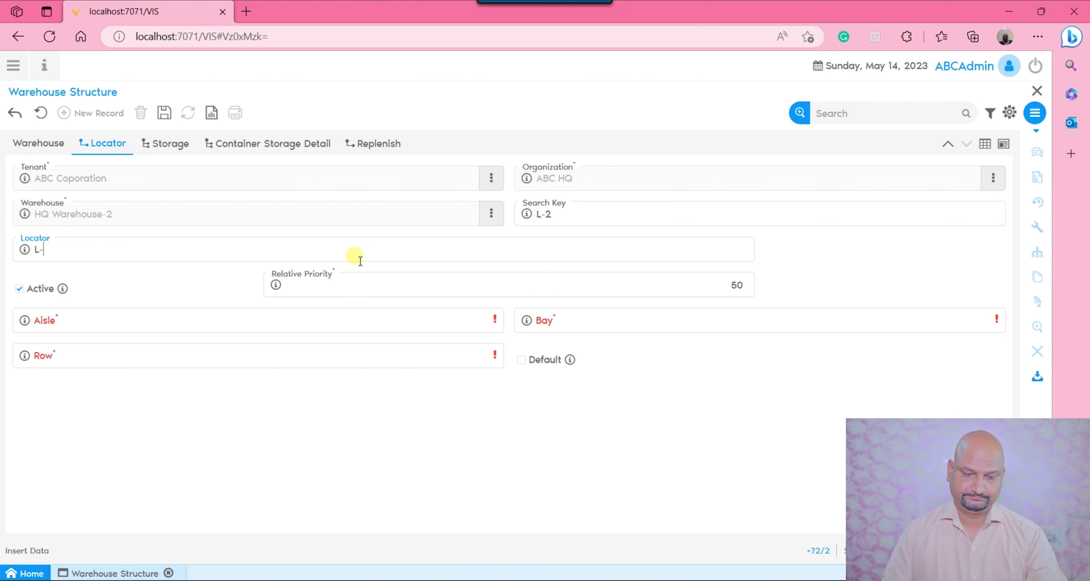
{"action": "type", "text": "2"}
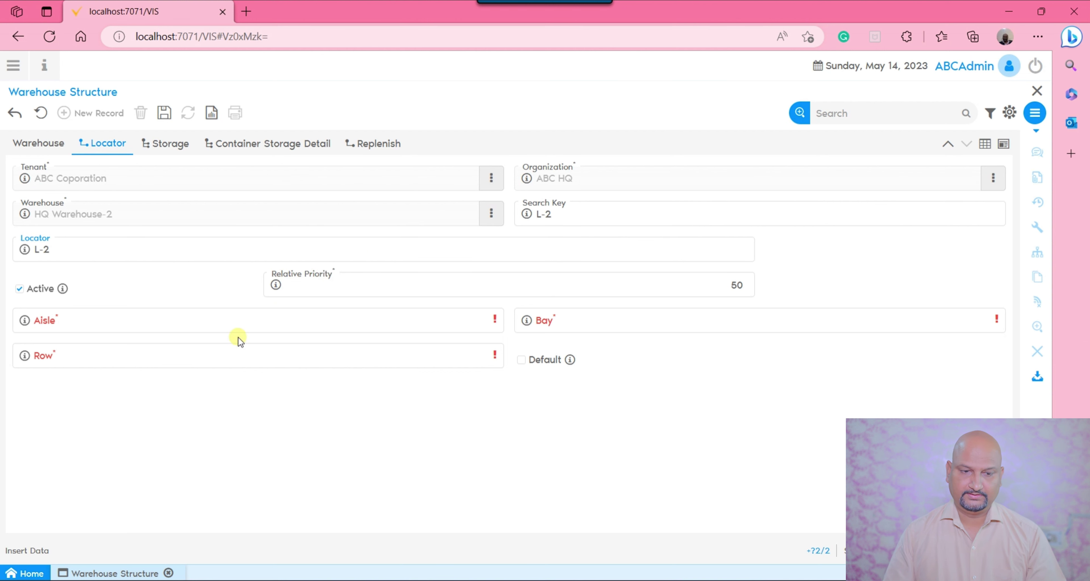
{"action": "left_click", "coordinate": [216, 325]}
{"action": "type", "text": "1"}
{"action": "key", "text": "Tab"}
{"action": "type", "text": "1"}
{"action": "key", "text": "Tab"}
{"action": "type", "text": "1"}
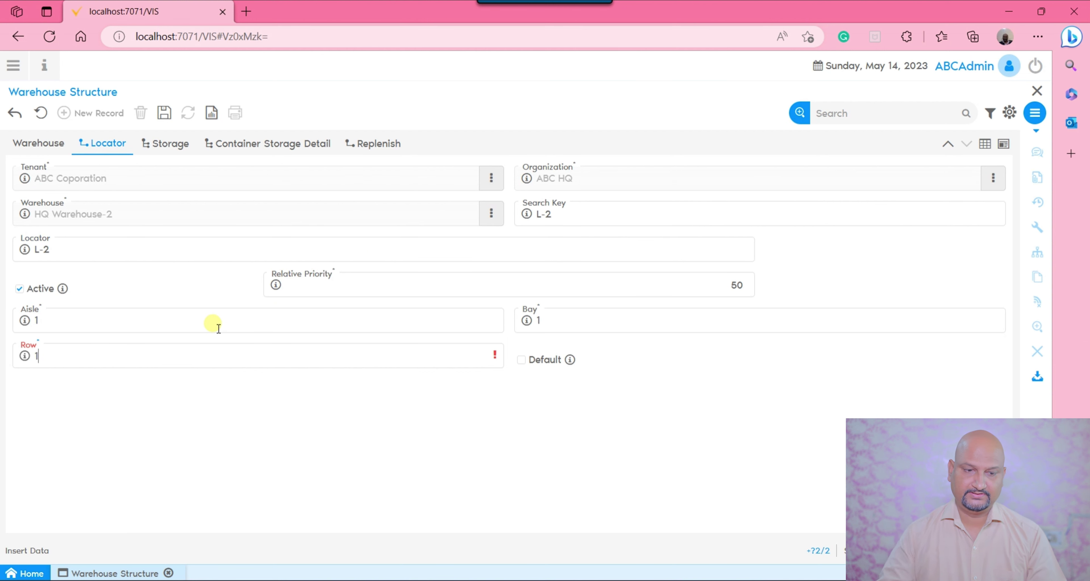
{"action": "left_click", "coordinate": [166, 116]}
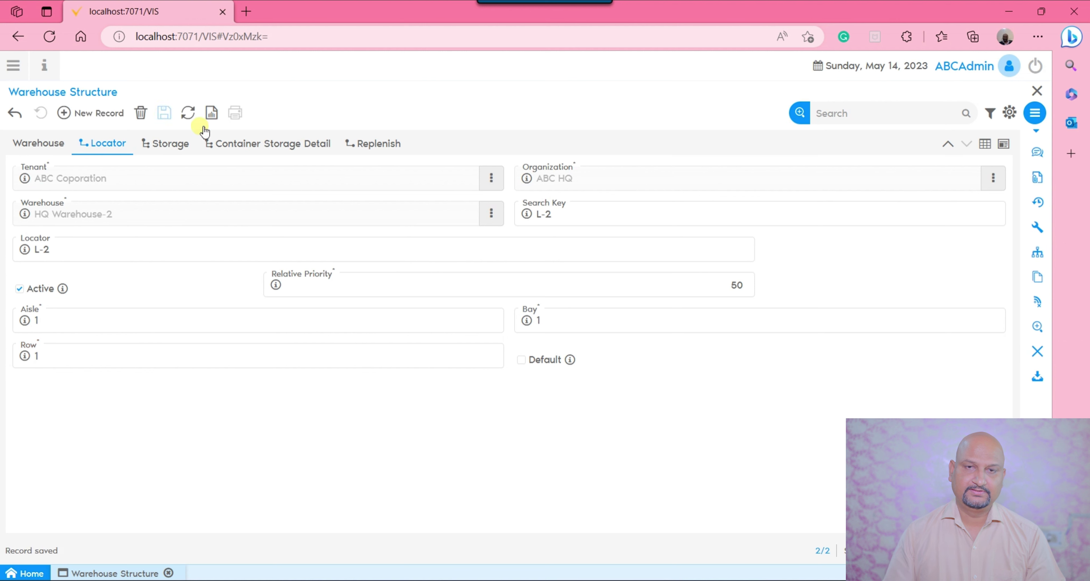
Browse the Storage tab in form view and Container Storage Detail, ending on Replenish.
{"action": "left_click", "coordinate": [187, 148]}
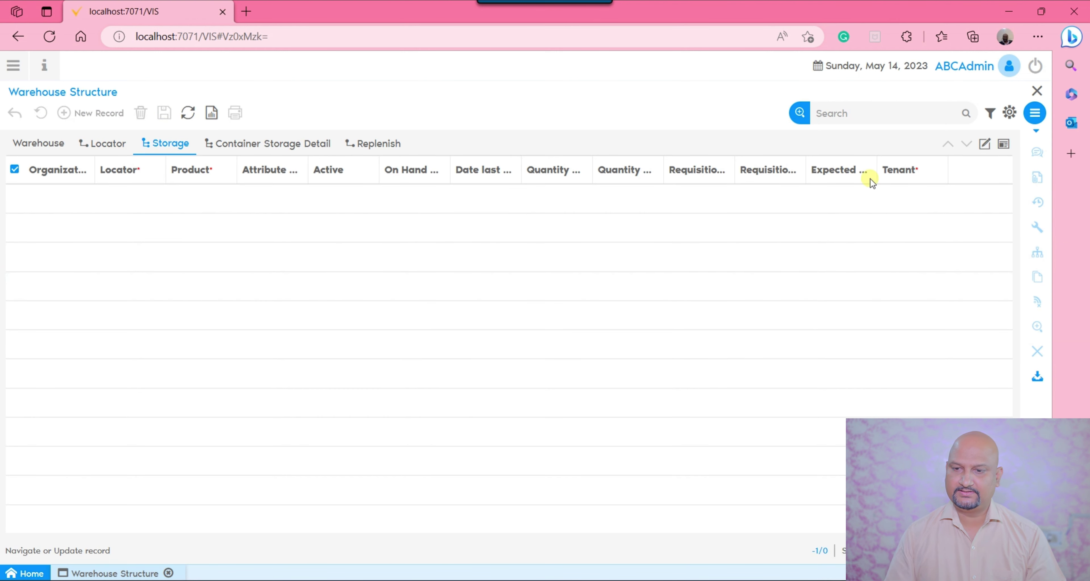
{"action": "left_click", "coordinate": [985, 144]}
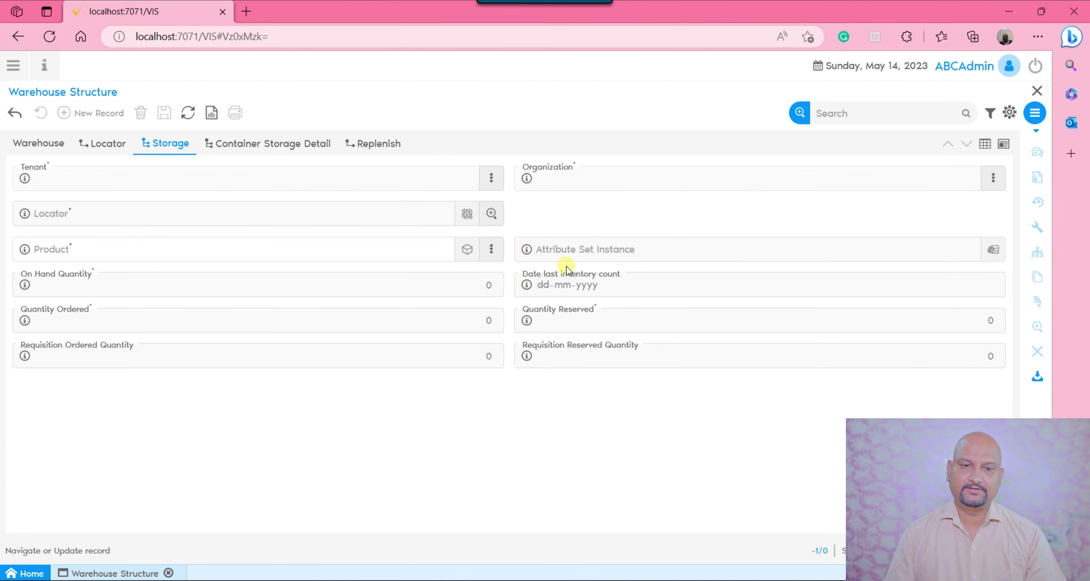
{"action": "left_click", "coordinate": [292, 149]}
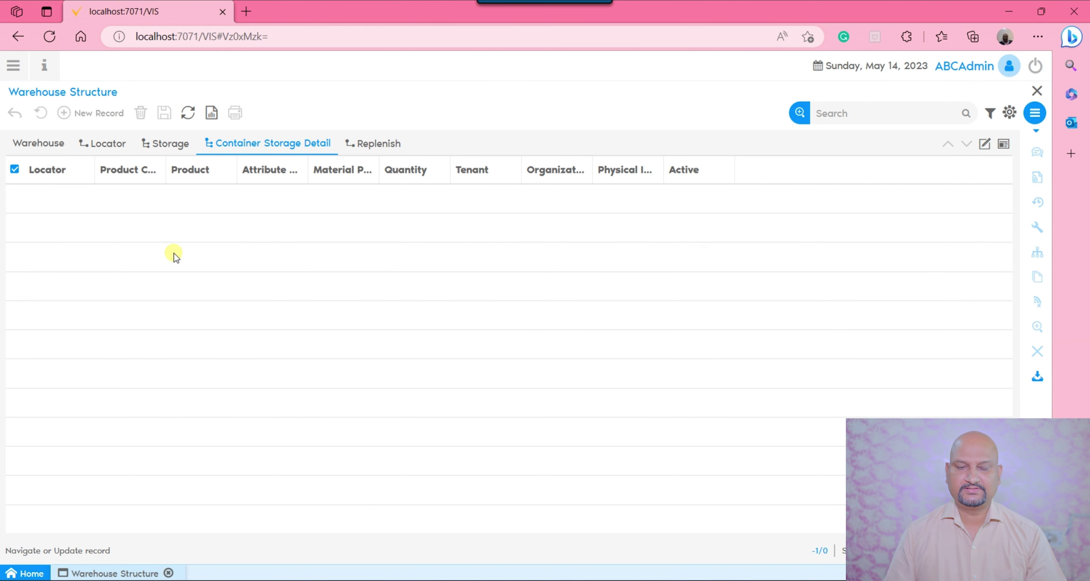
{"action": "left_click", "coordinate": [393, 146]}
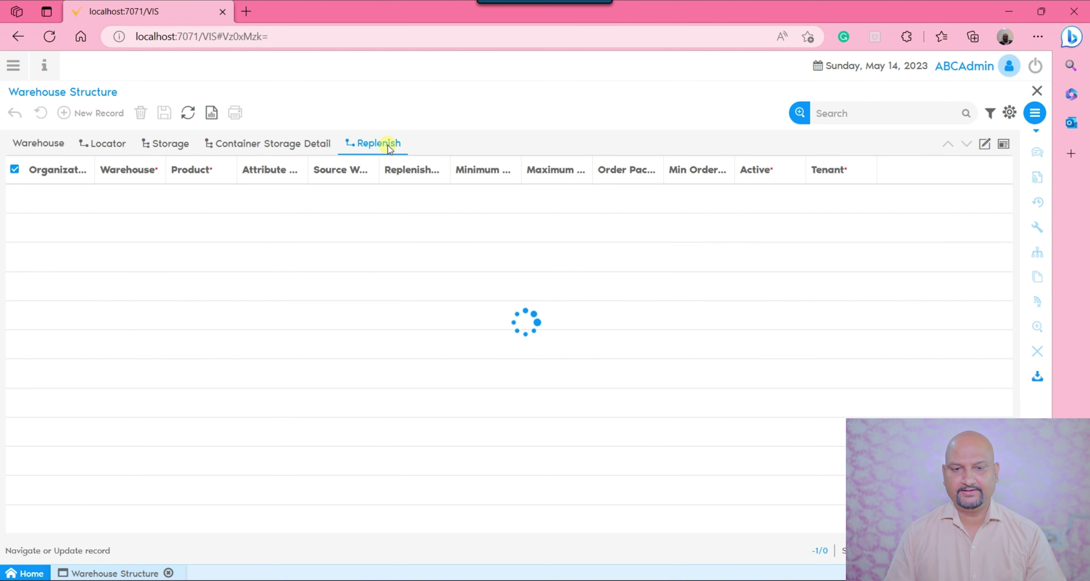
Start a new replenishment entry in form view, check the type choices, then undo it.
{"action": "left_click", "coordinate": [985, 144]}
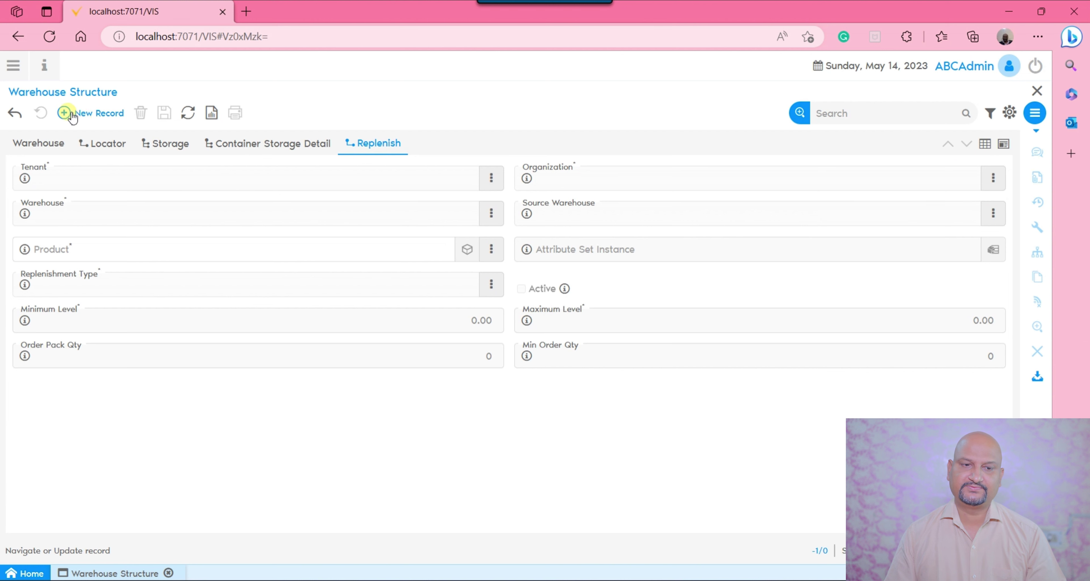
{"action": "left_click", "coordinate": [98, 114]}
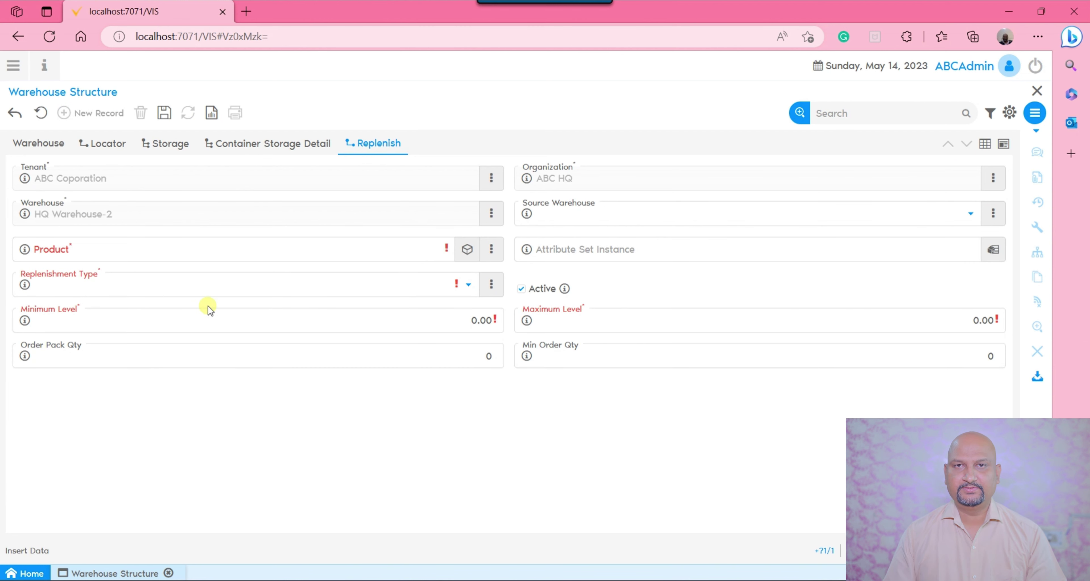
{"action": "left_click", "coordinate": [154, 287]}
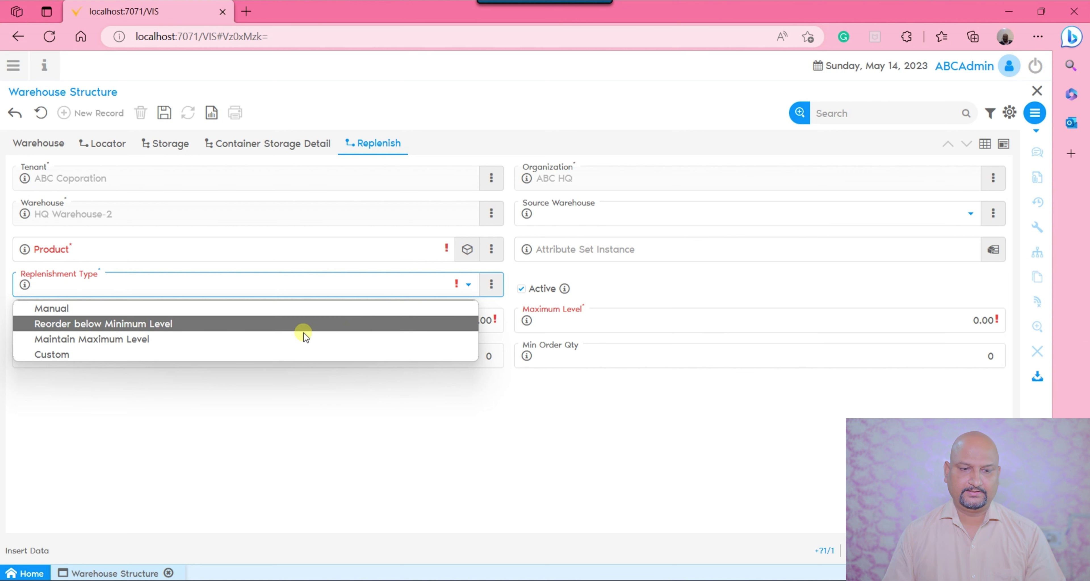
{"action": "left_click", "coordinate": [247, 396]}
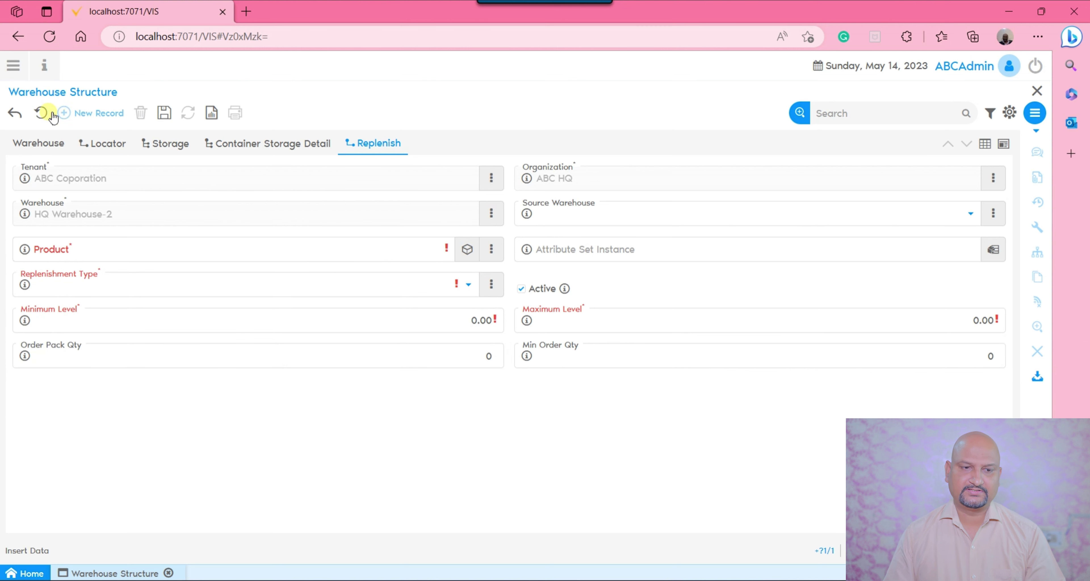
{"action": "left_click", "coordinate": [42, 113]}
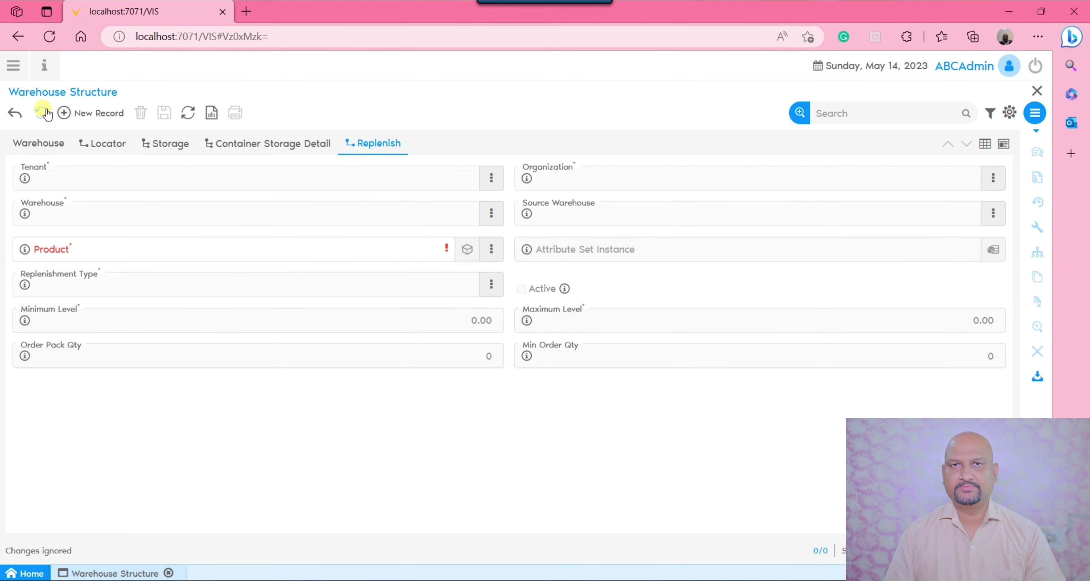